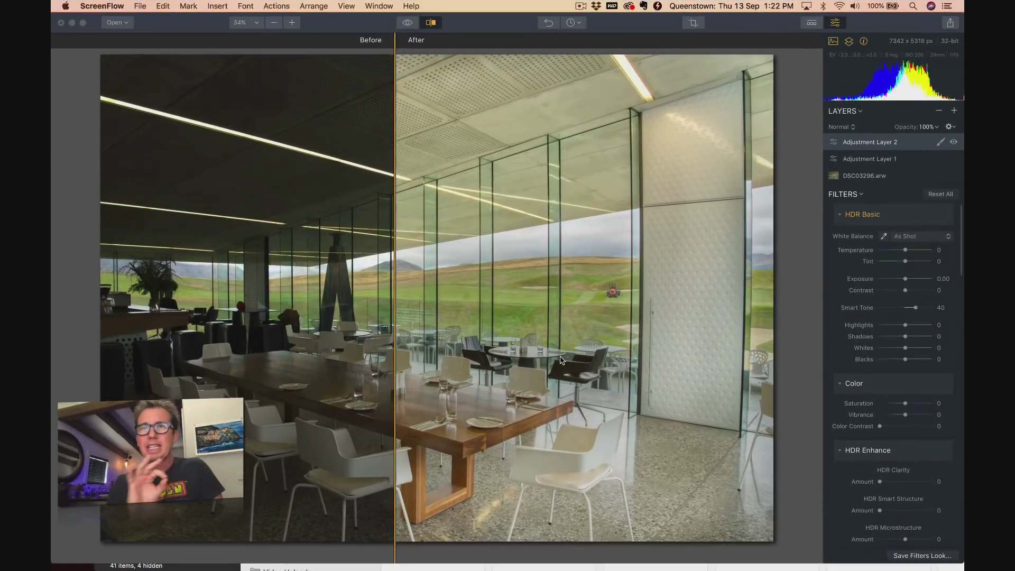
Bring the Aurora HDR 2019 window with the restaurant edit to the front.
left_click(398, 381)
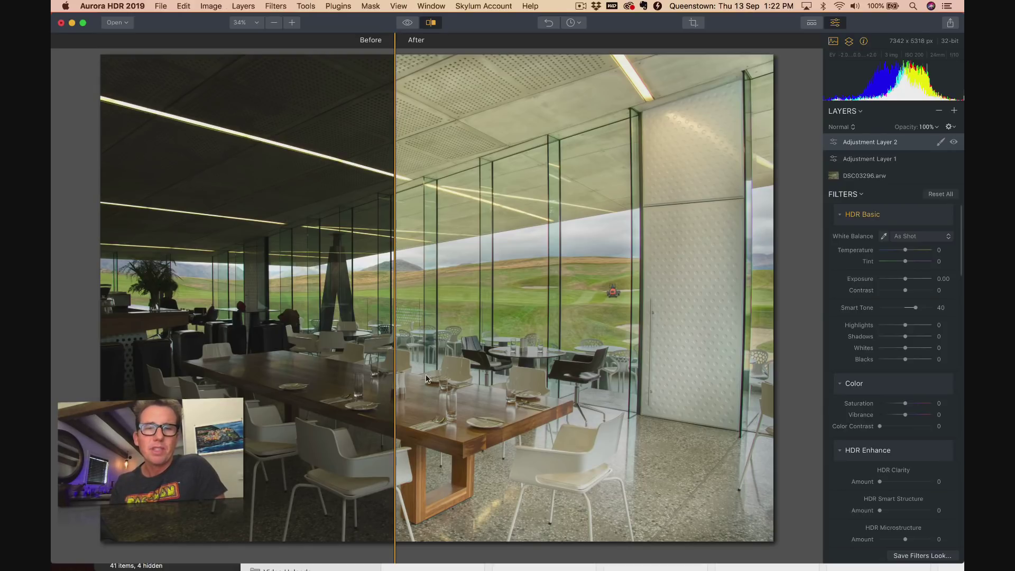
Sweep the before/after divider across the restaurant photo, then switch comparison off.
left_click_drag(393, 374, 243, 279)
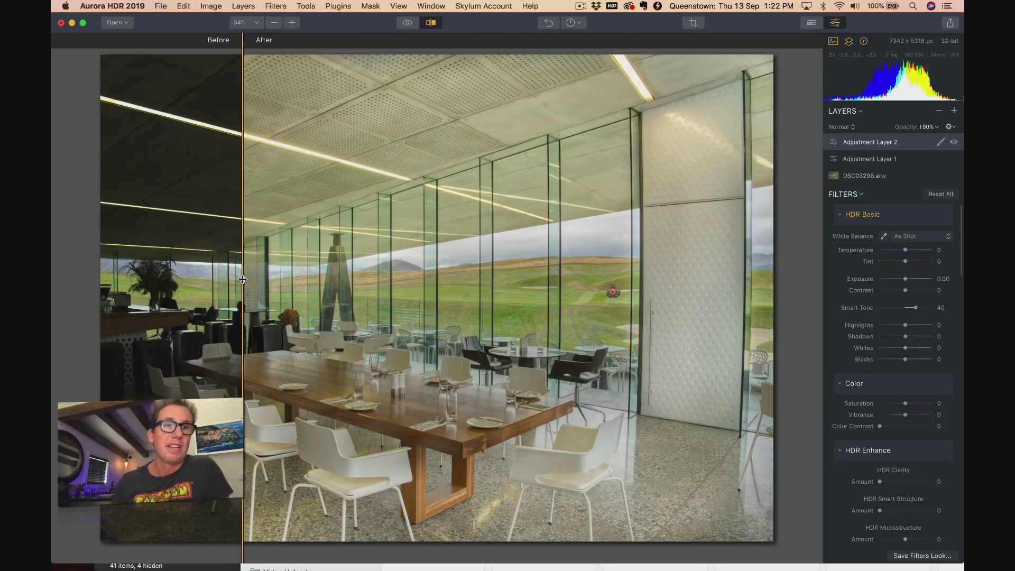
left_click_drag(243, 279, 514, 258)
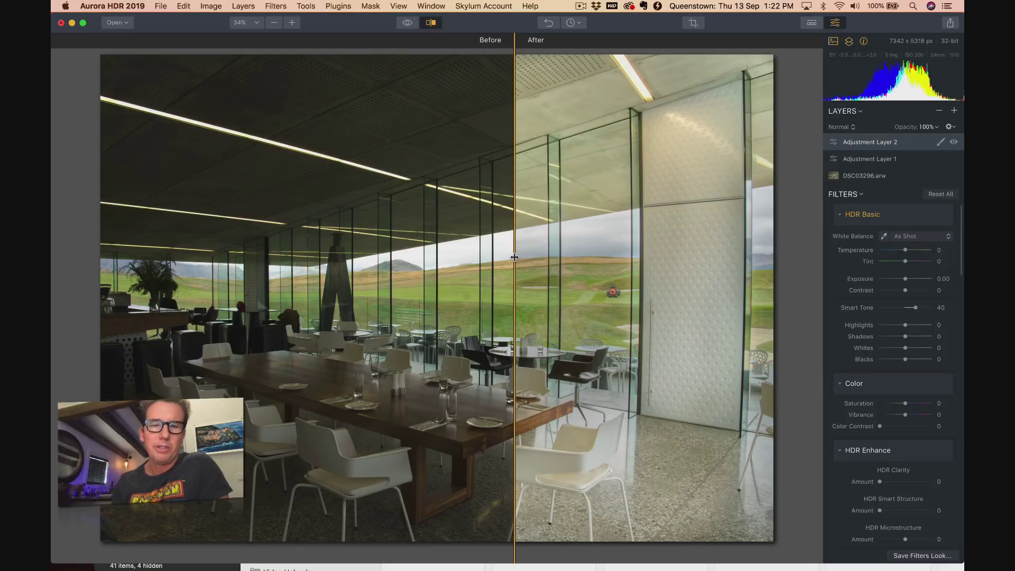
left_click_drag(515, 257, 375, 246)
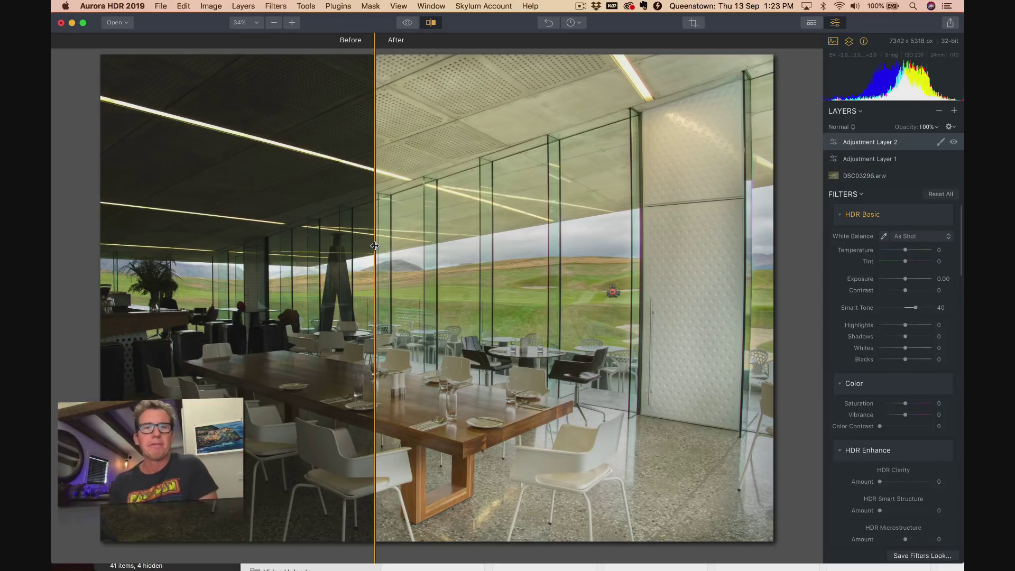
left_click(432, 23)
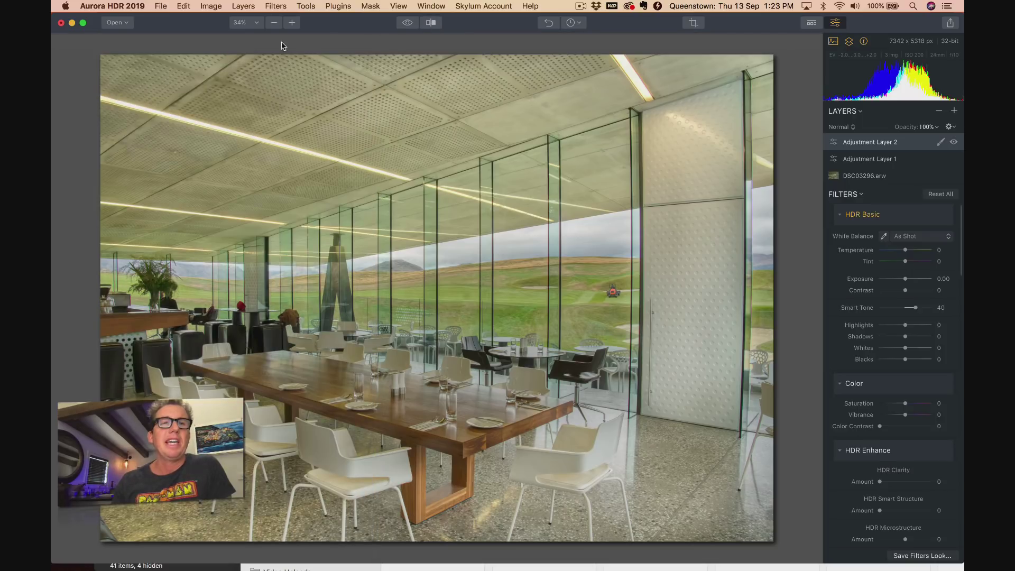
left_click(259, 23)
left_click(259, 70)
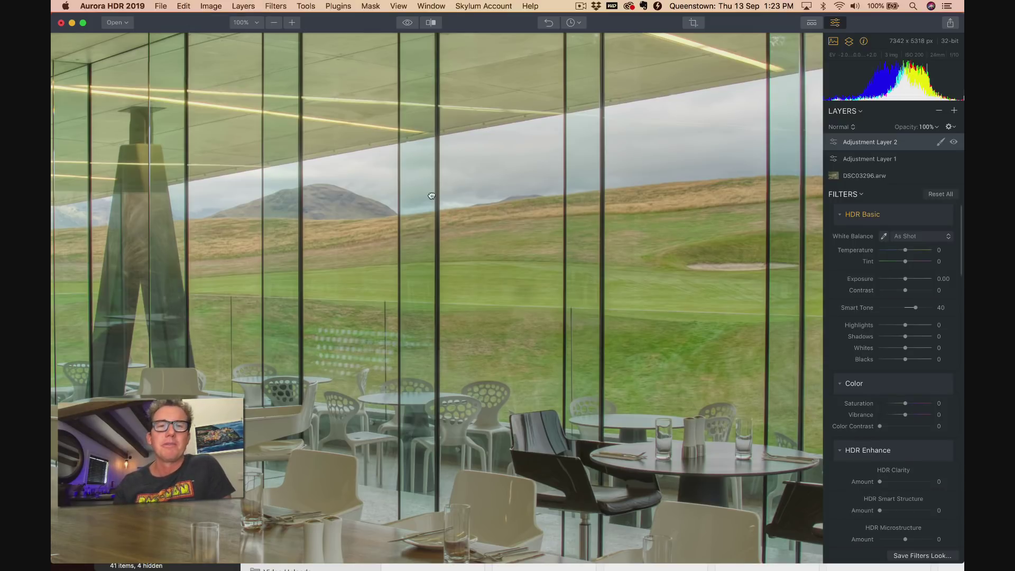
key("super+0")
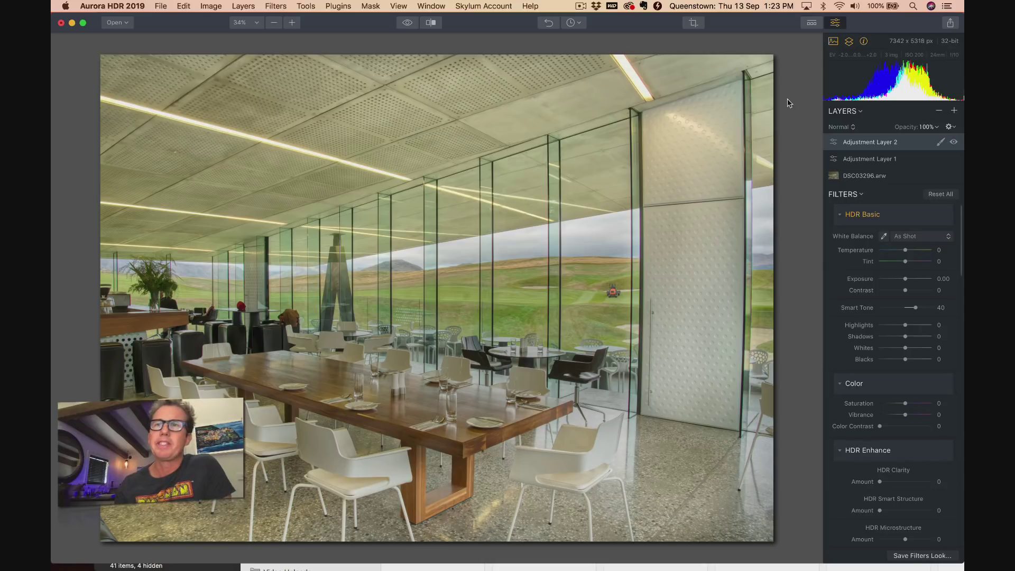
Browse the Architecture category in the Looks filmstrip, then hide the filmstrip.
left_click(811, 24)
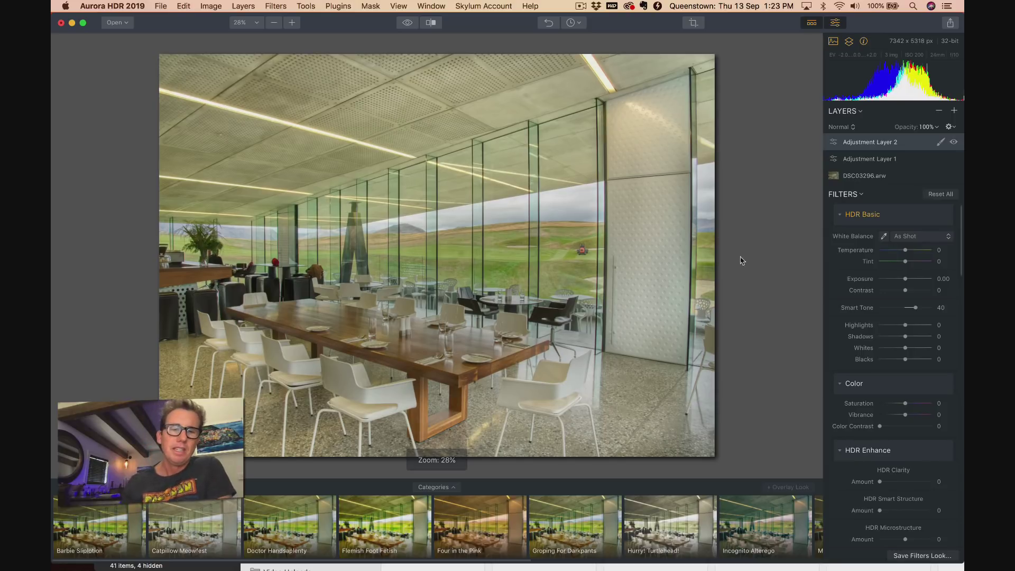
mouse_move(517, 499)
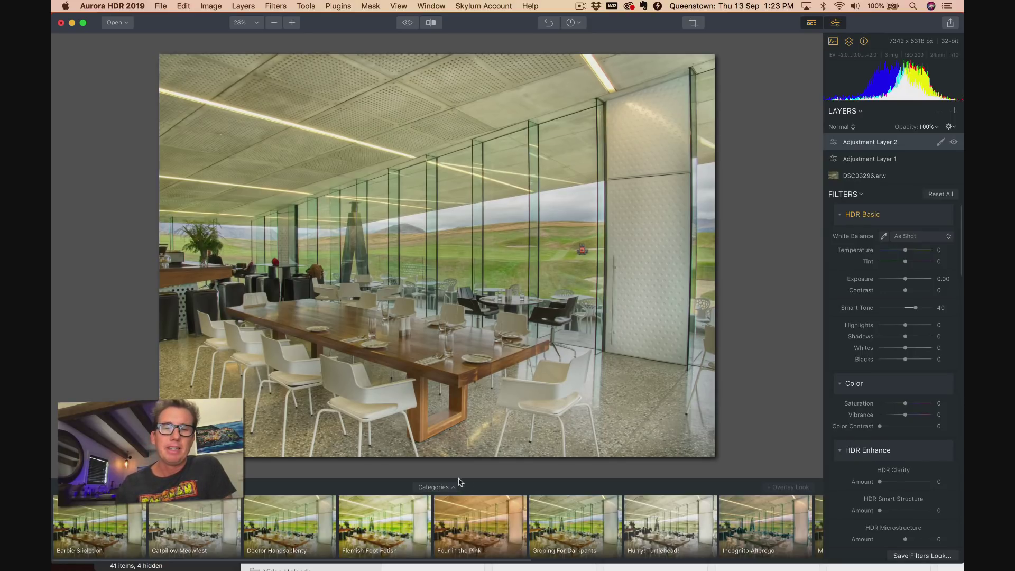
left_click(443, 487)
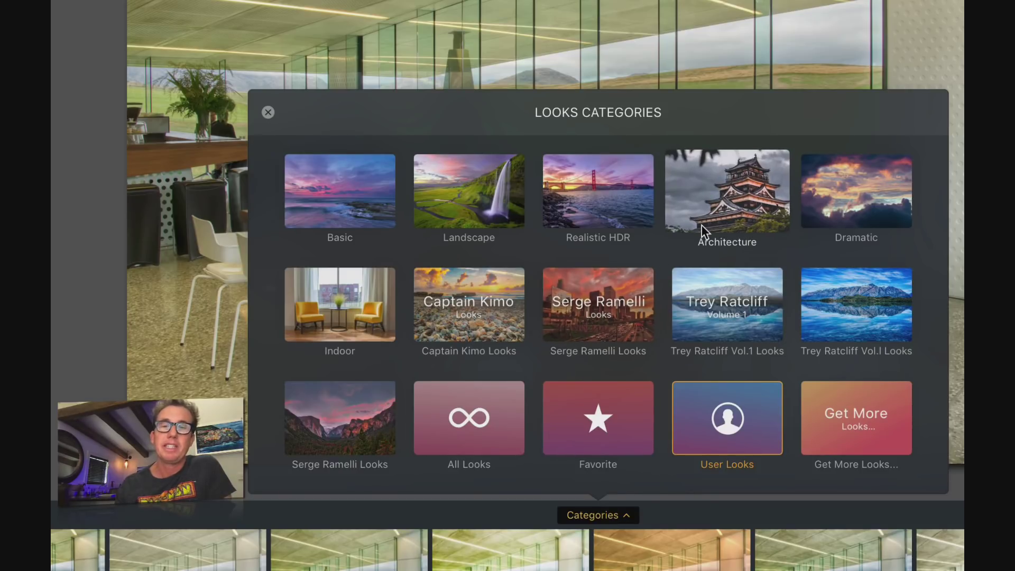
left_click(732, 210)
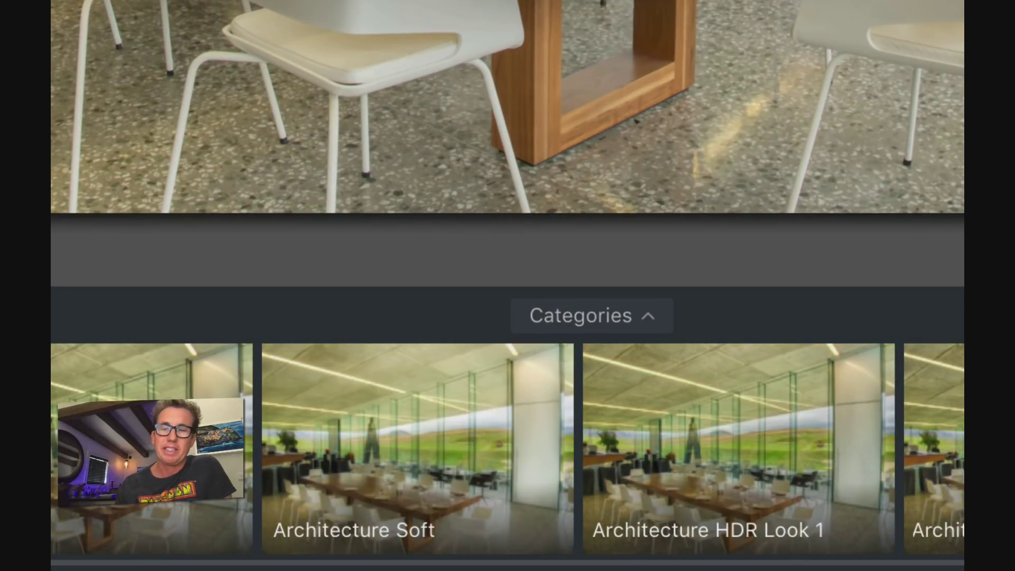
scroll(507, 448, "right", 2)
scroll(507, 448, "left", 2)
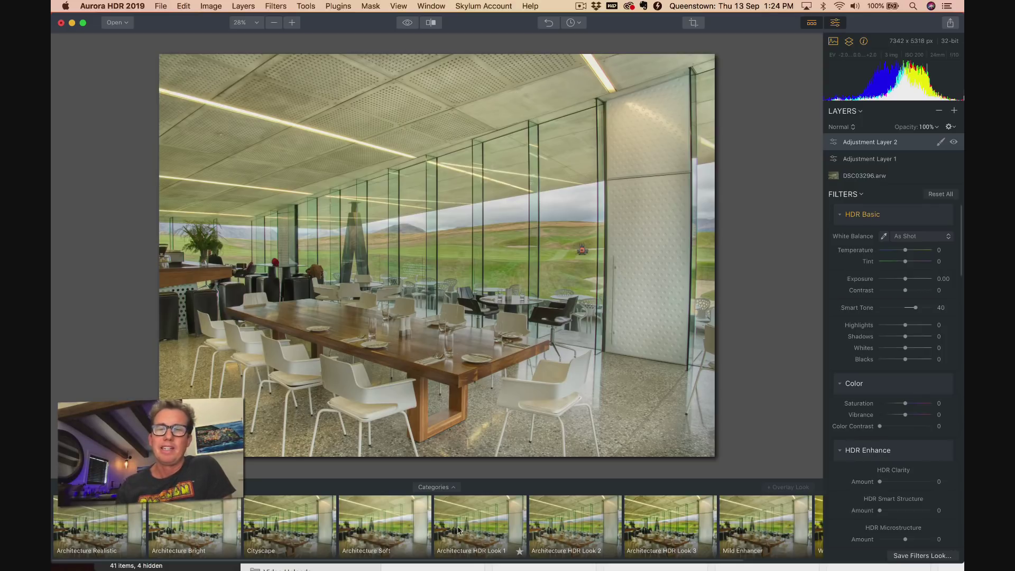
left_click(453, 488)
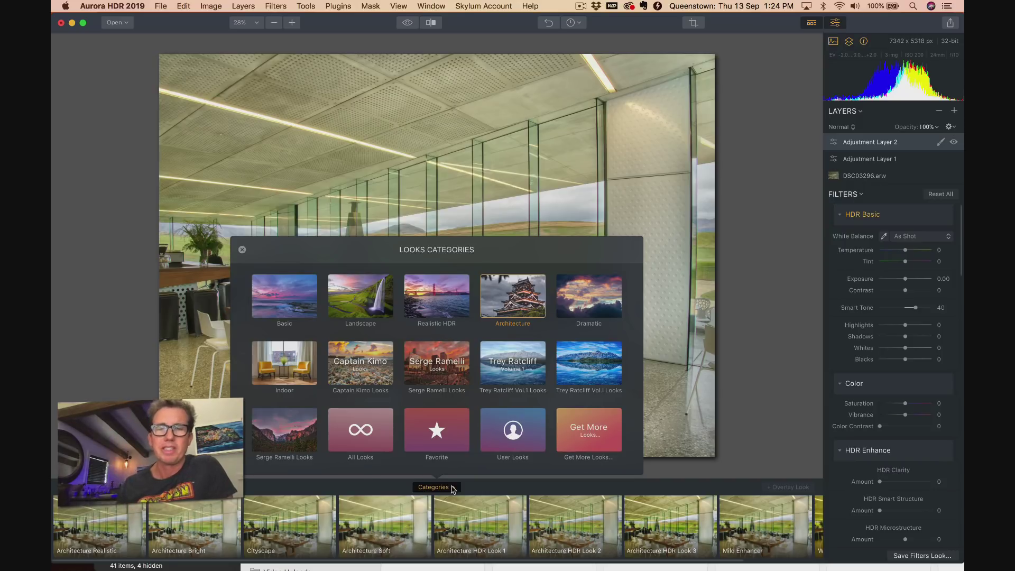
left_click(453, 488)
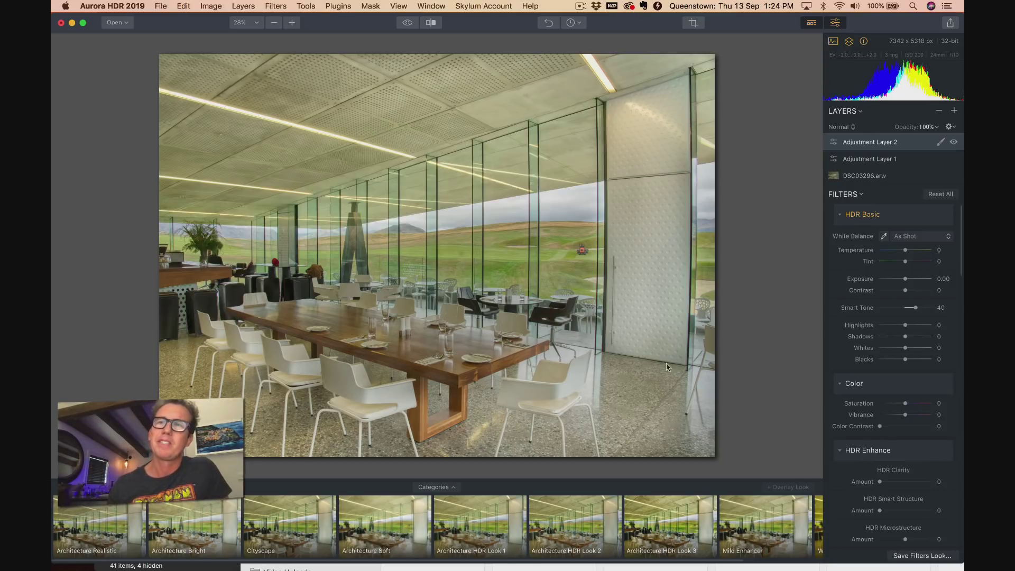
left_click(812, 24)
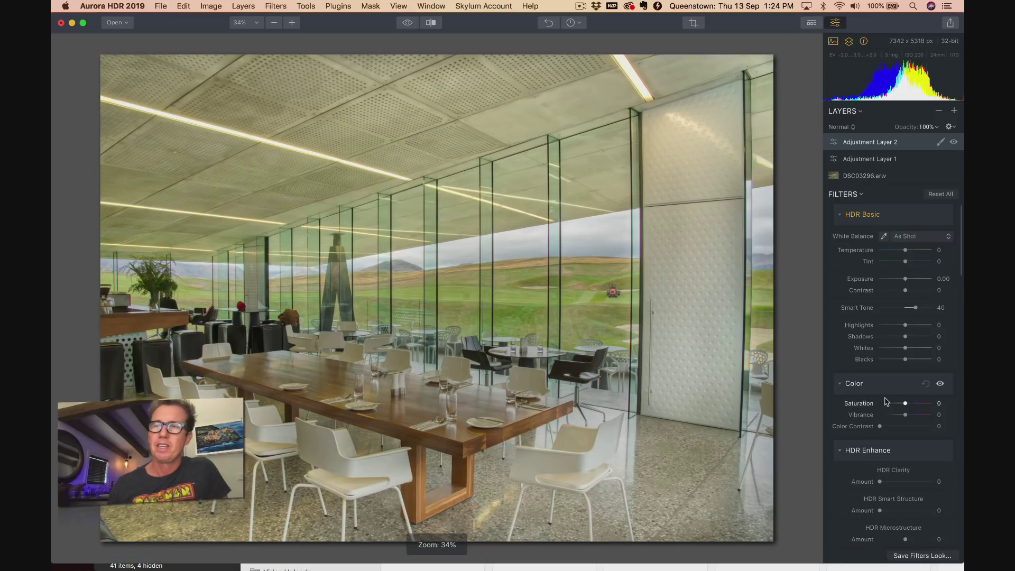
Try the Exposure slider, then reset exposure to 0.00.
scroll(887, 393, "down", 1)
scroll(888, 393, "up", 1)
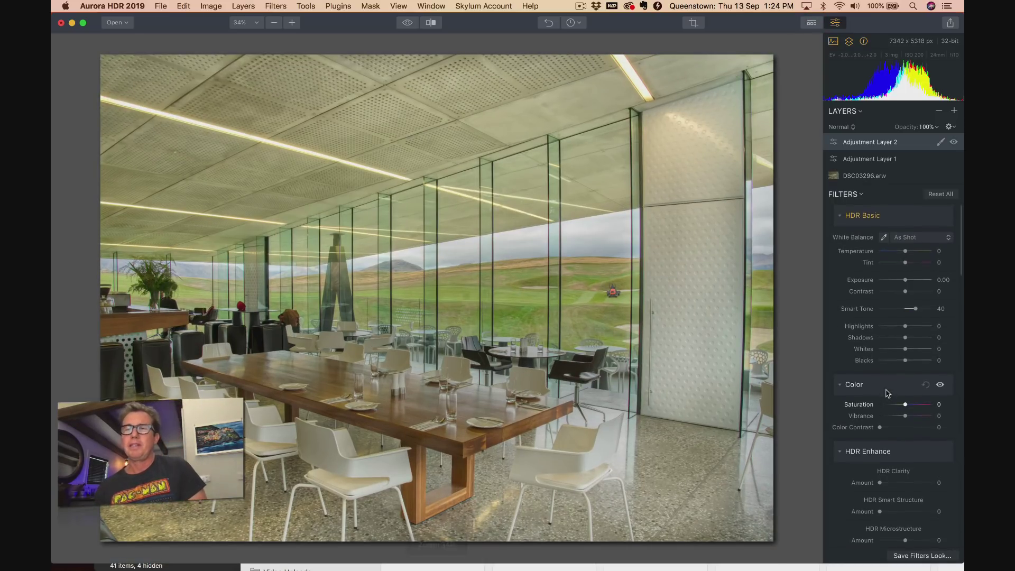
scroll(887, 393, "down", 1)
scroll(888, 394, "up", 1)
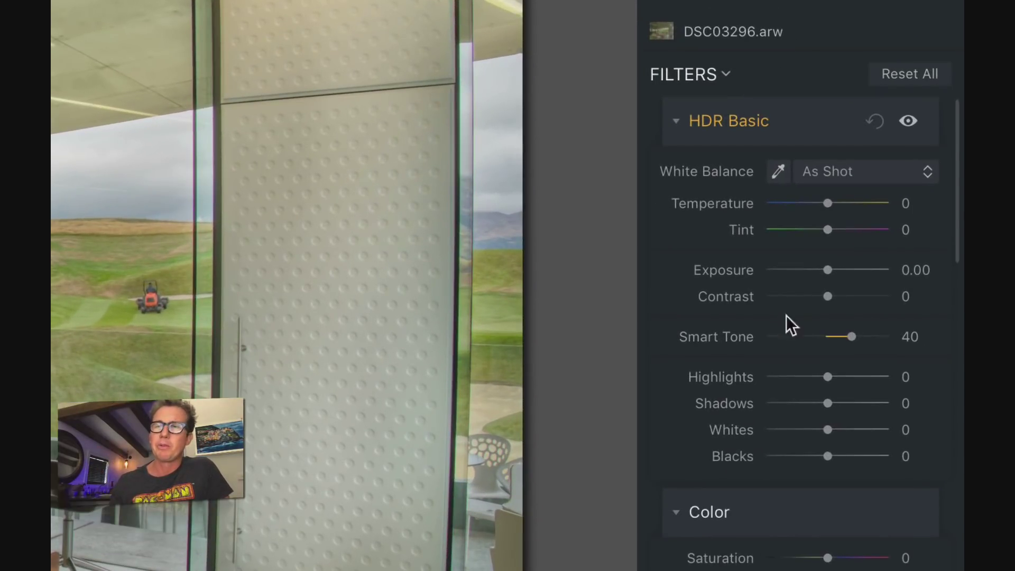
mouse_move(827, 269)
left_mouse_down()
mouse_move(845, 272)
mouse_move(817, 271)
mouse_move(826, 271)
left_mouse_up()
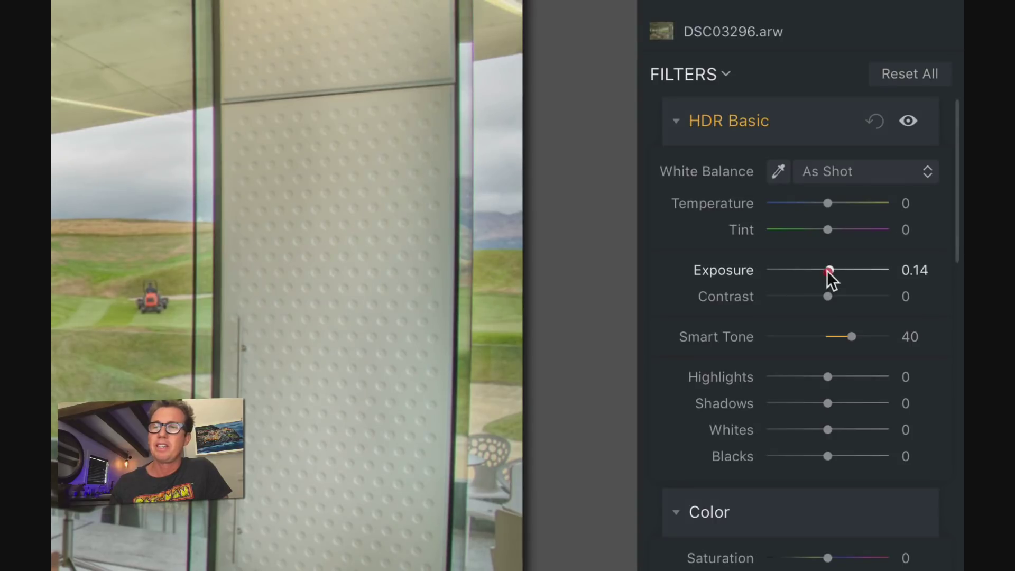
double_click(734, 269)
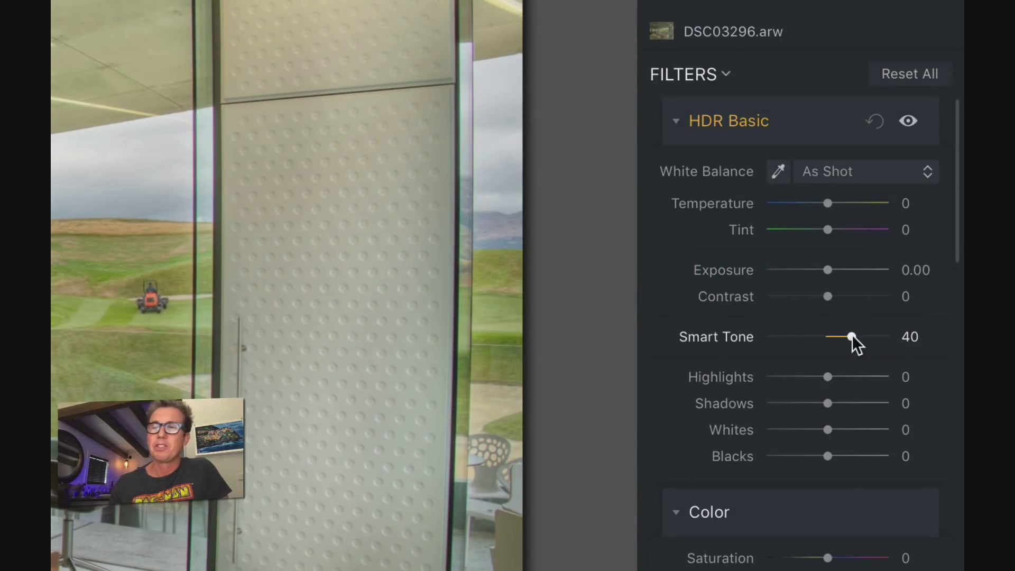
Set Smart Tone on Adjustment Layer 2 to 54.
left_click_drag(852, 337, 829, 337)
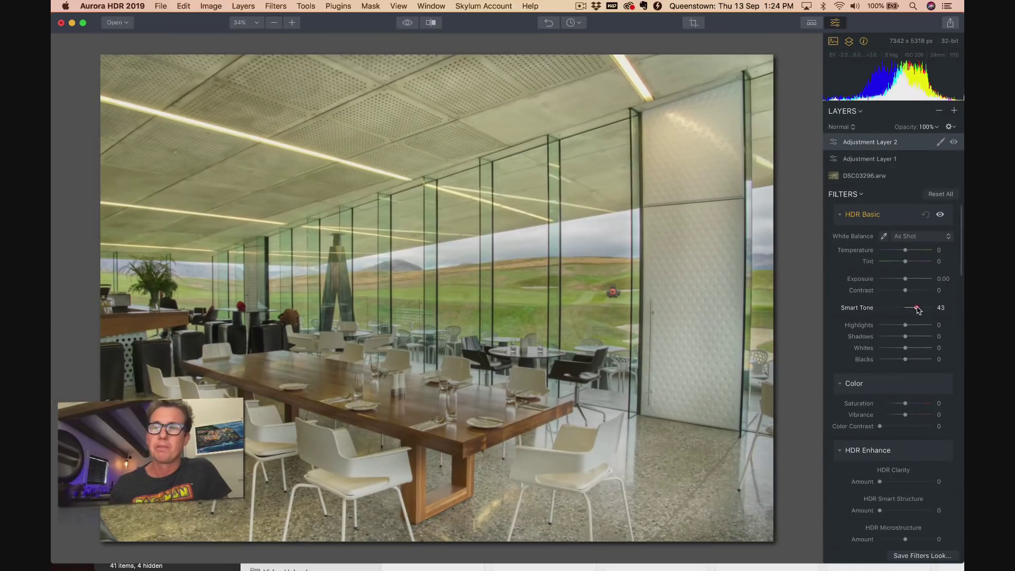
left_click_drag(918, 309, 920, 309)
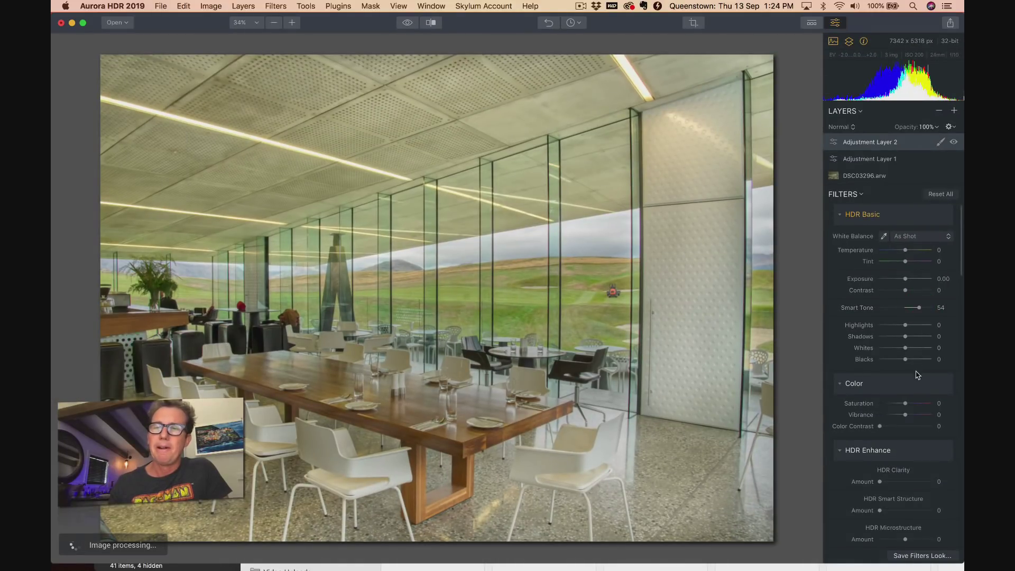
scroll(894, 417, "down", 3)
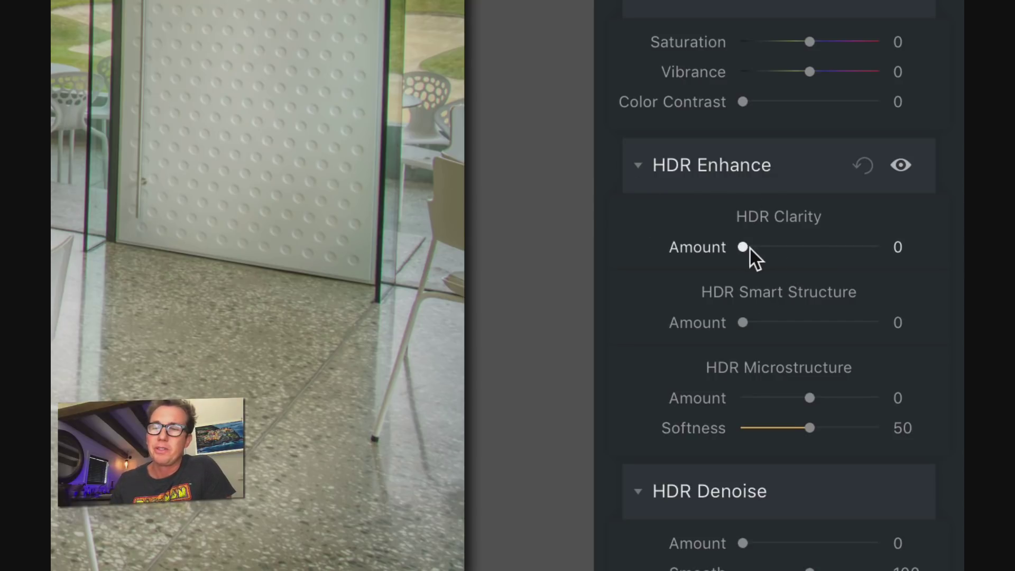
left_click_drag(749, 246, 797, 260)
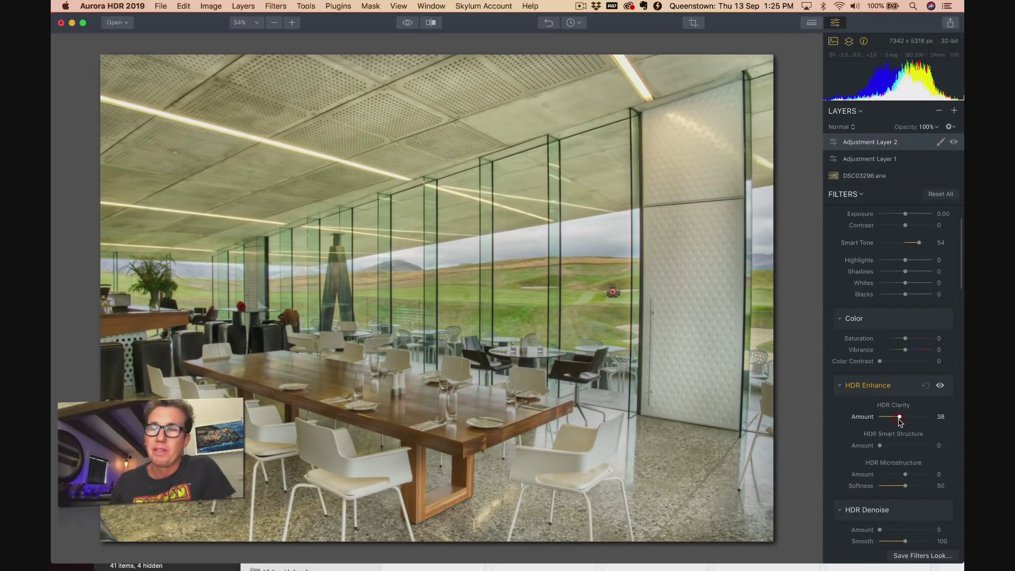
left_click_drag(899, 420, 921, 419)
mouse_move(920, 419)
left_mouse_down()
mouse_move(899, 421)
mouse_move(916, 417)
left_mouse_up()
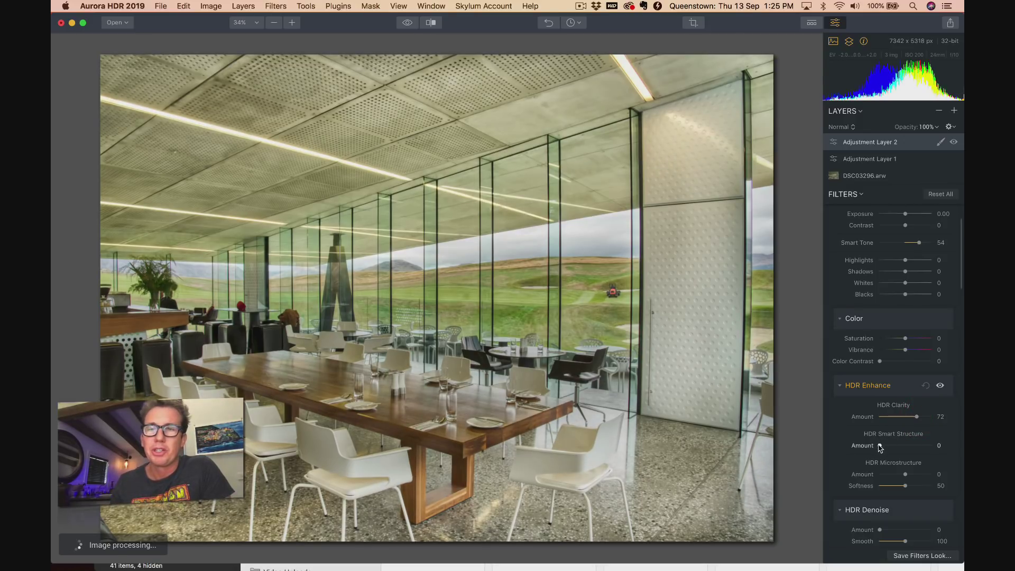
left_click_drag(880, 447, 915, 445)
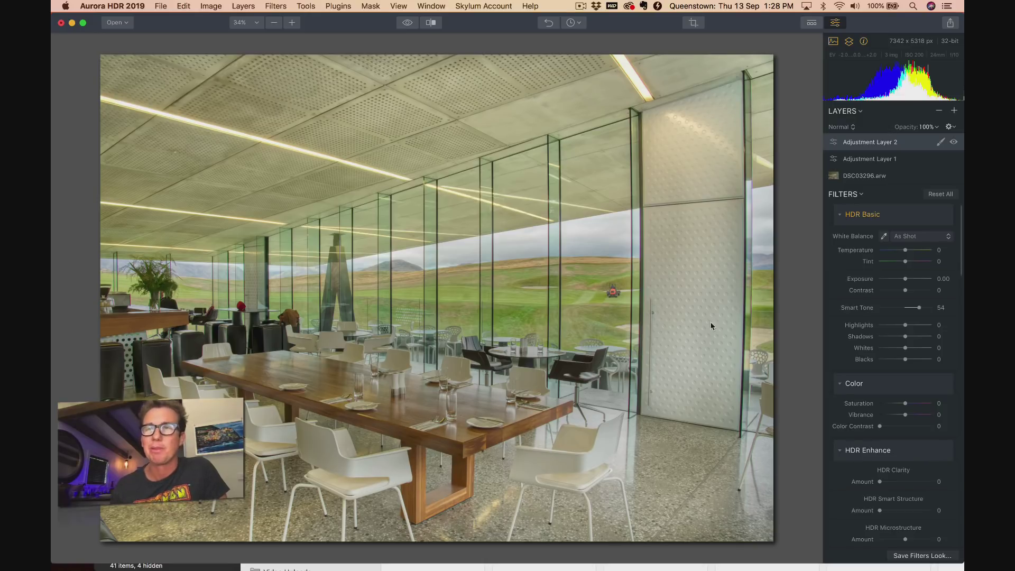
Add a new adjustment layer, Adjustment Layer 3.
left_click(954, 111)
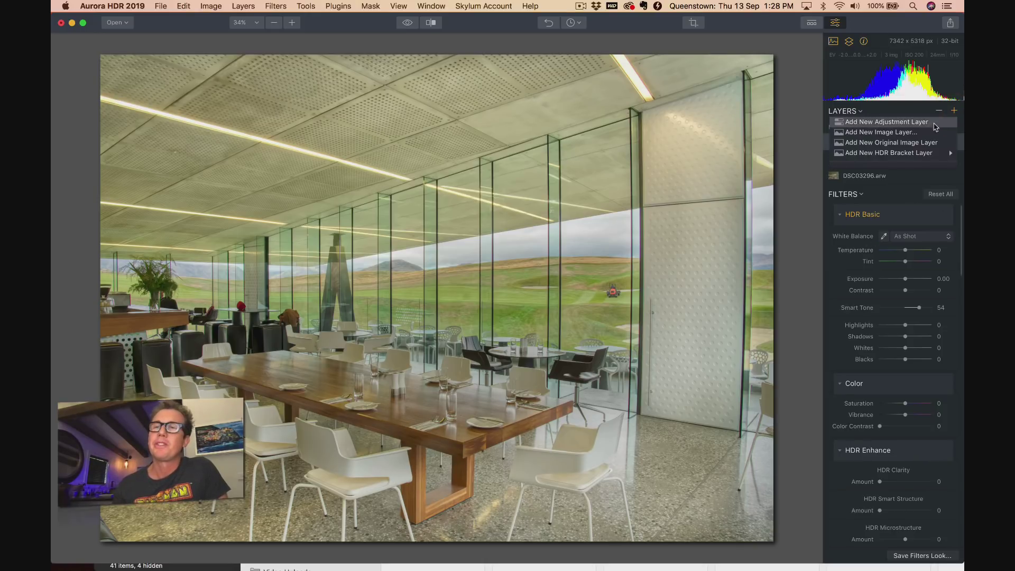
left_click(929, 129)
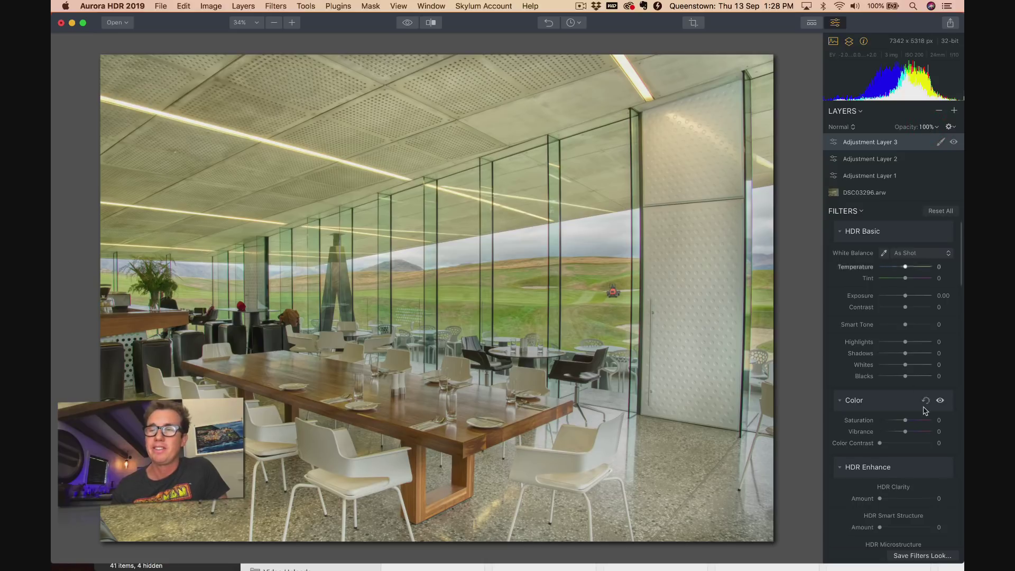
scroll(925, 411, "down", 3)
scroll(925, 411, "down", 4)
Set HDR Clarity 72 and Smart Structure 56, then start a brush mask for the layer.
left_click(918, 370)
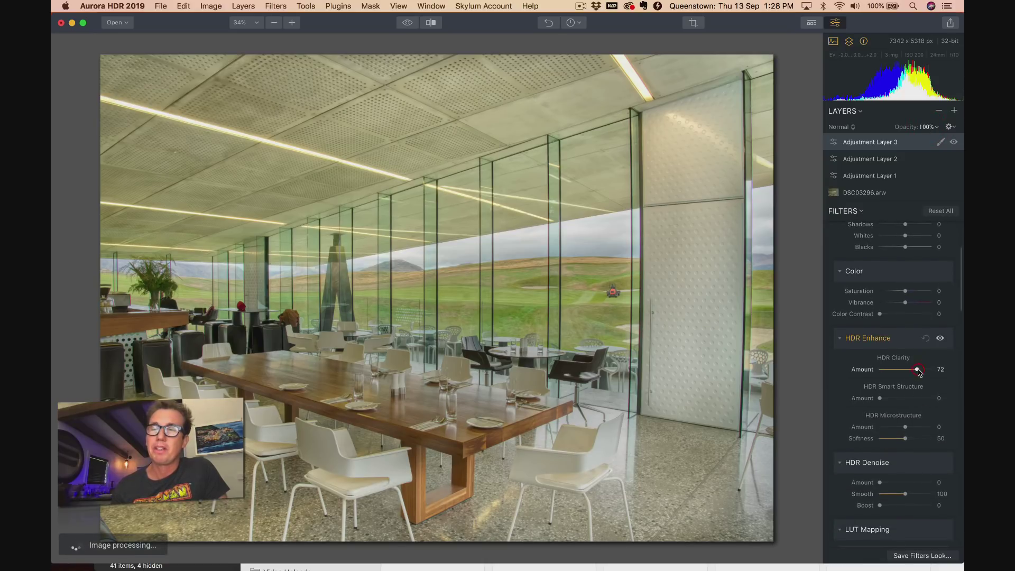
left_click(905, 398)
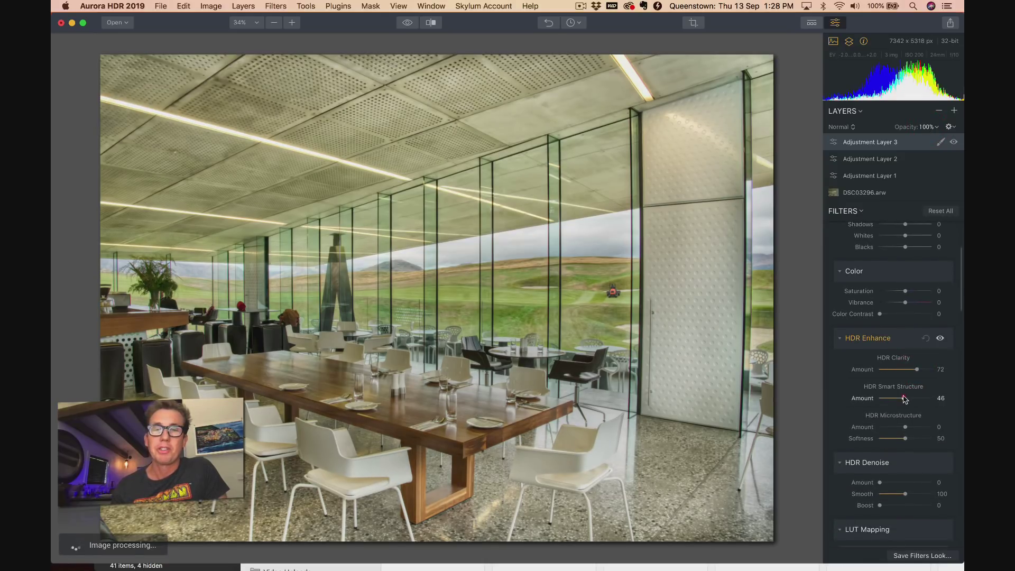
left_click_drag(905, 398, 909, 398)
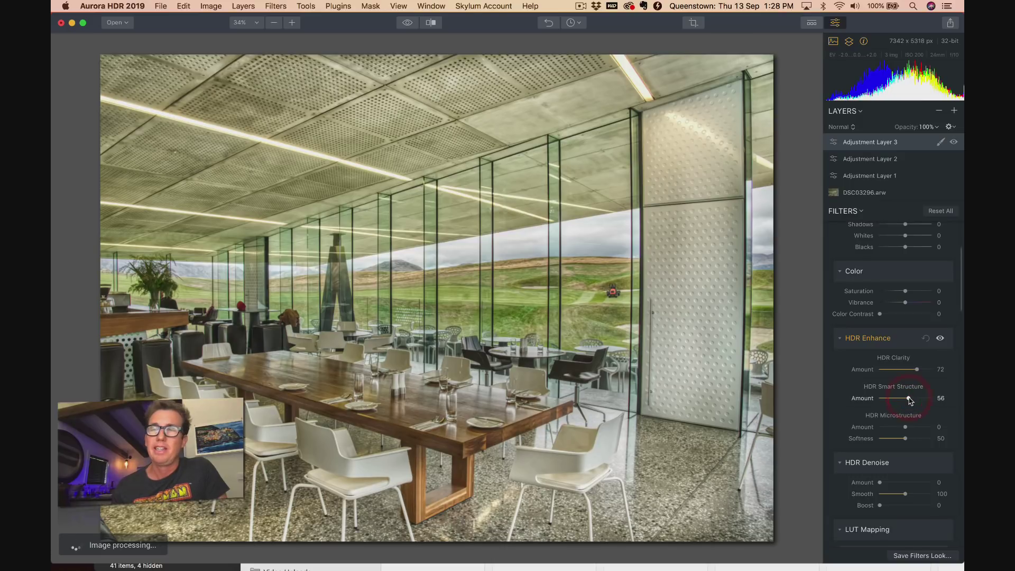
left_click(940, 143)
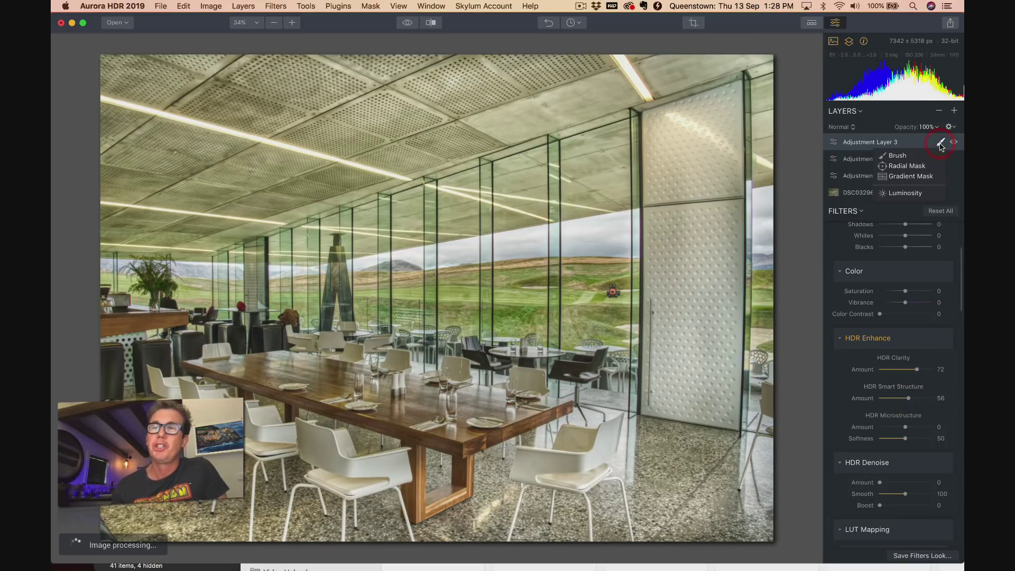
left_click(908, 157)
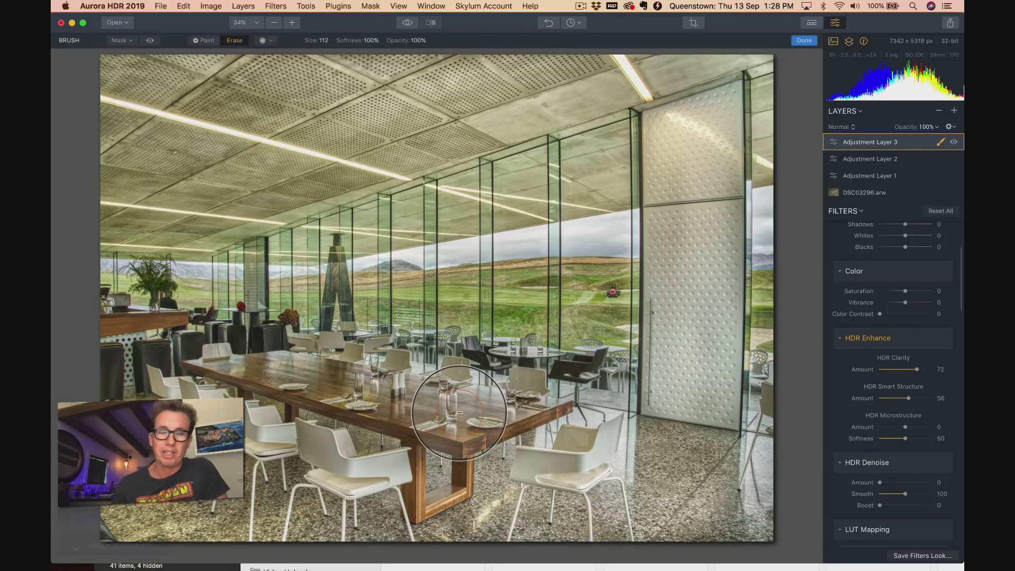